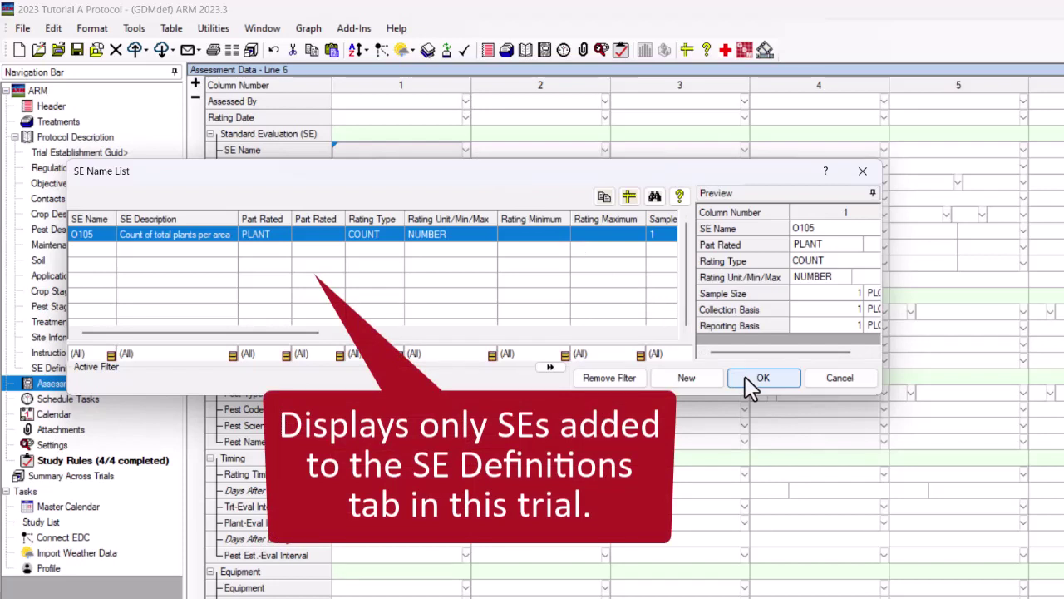
Insert standard evaluation O105 into assessment column 1 and change its SE Description to "Count of total plants per row".
click(749, 384)
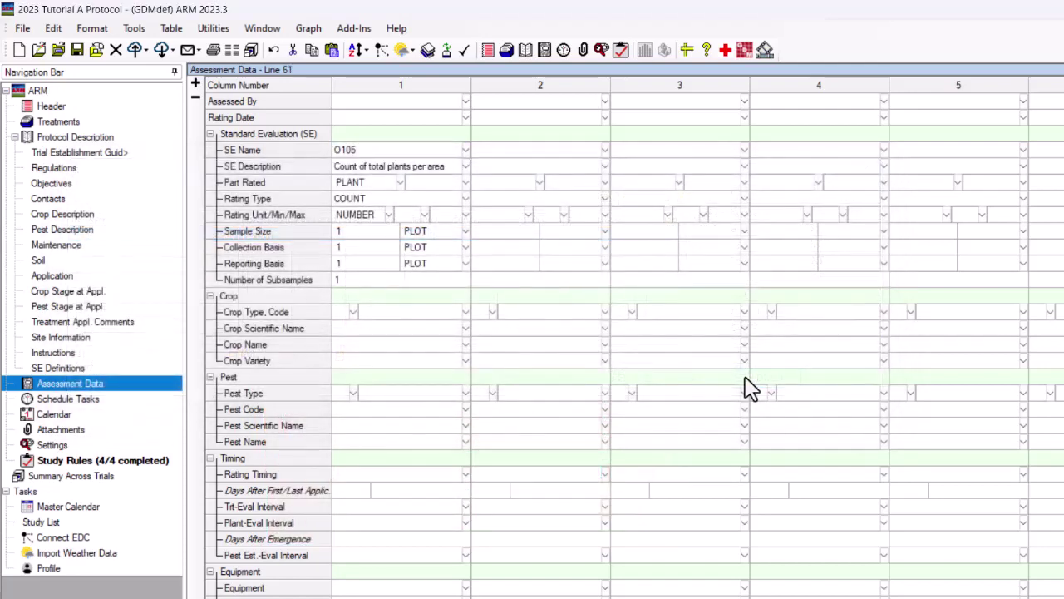
click(453, 177)
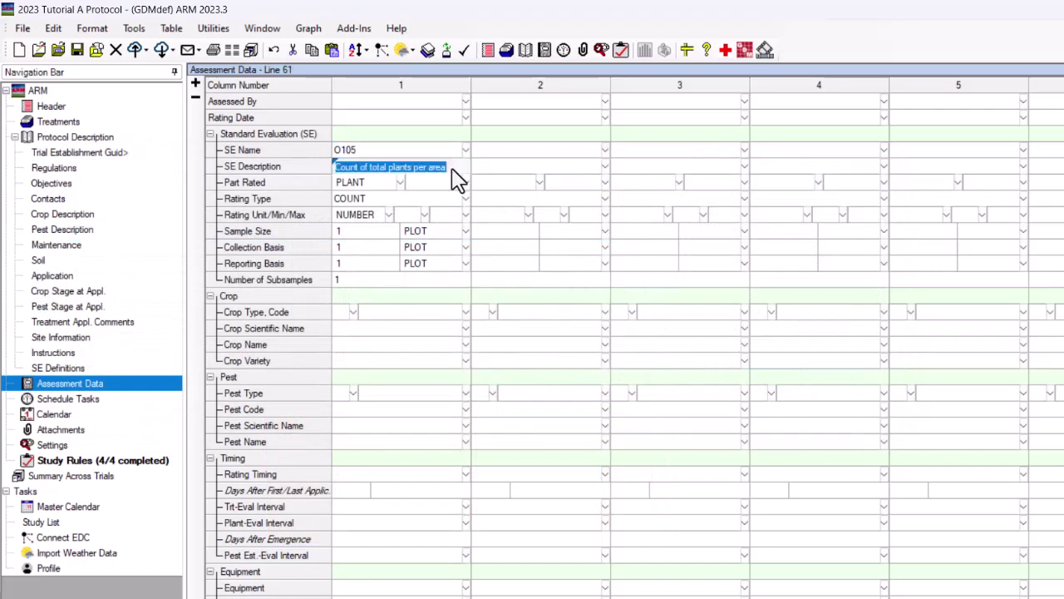
click(452, 167)
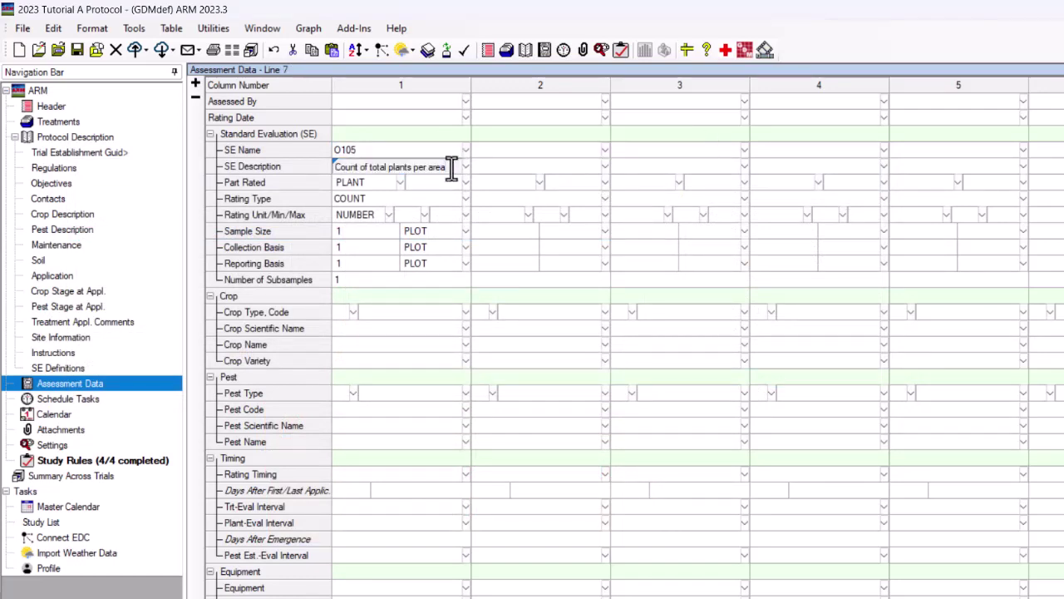
key(BackSpace)
key(BackSpace)
key(BackSpace)
key(BackSpace)
text(row)
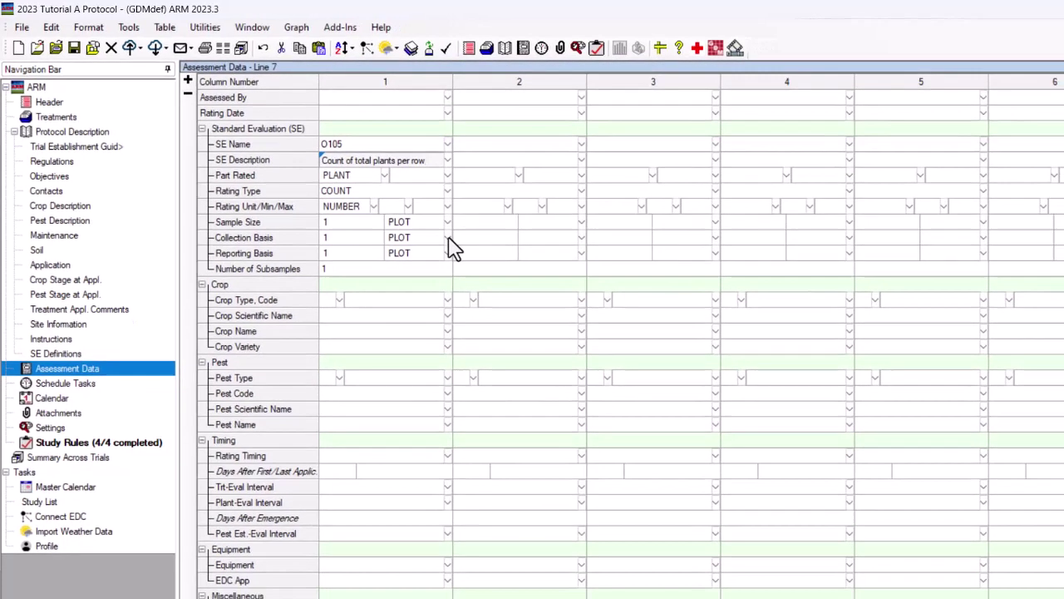
Set the Collection Basis and Reporting Basis units of column 1 to ROW.
click(467, 246)
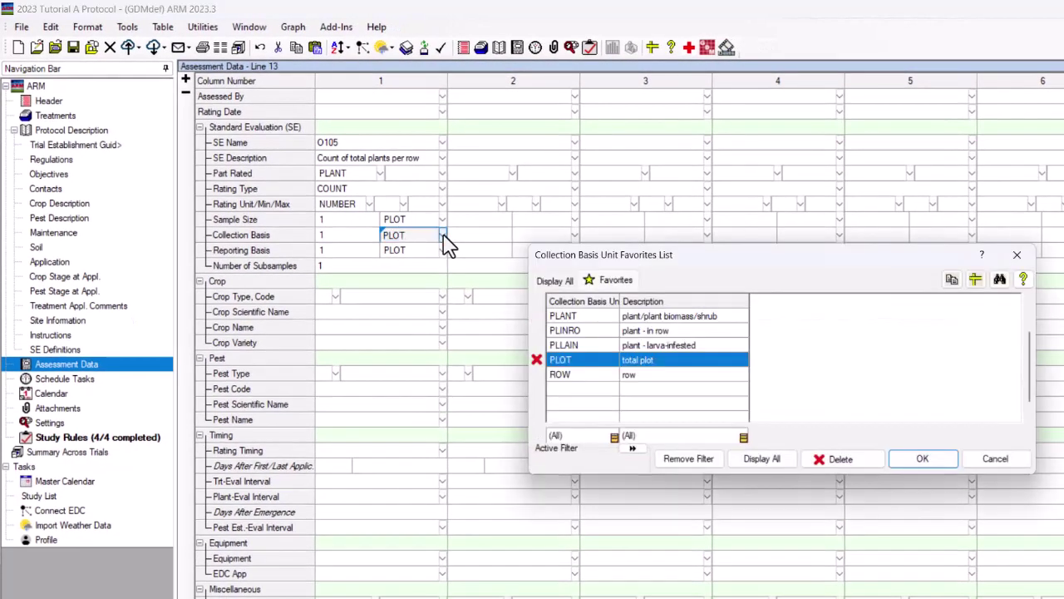
click(565, 375)
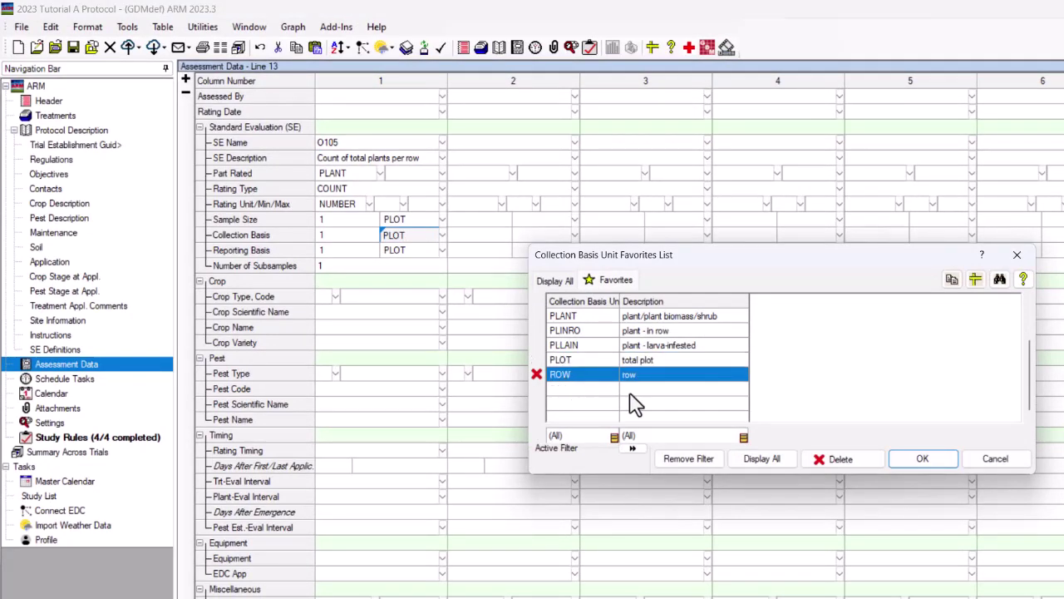
click(914, 463)
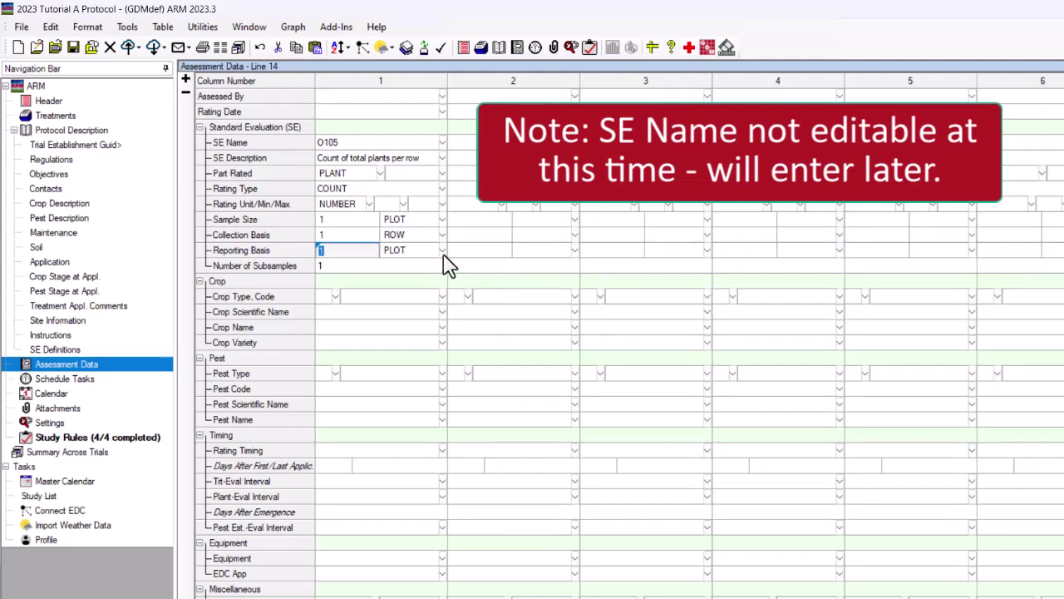
click(443, 250)
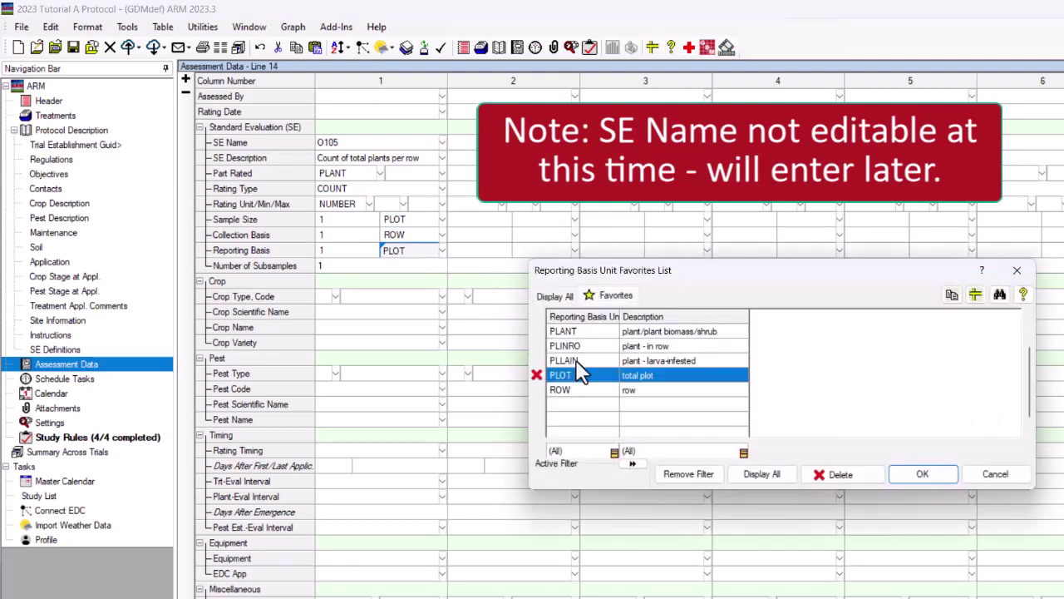
click(612, 389)
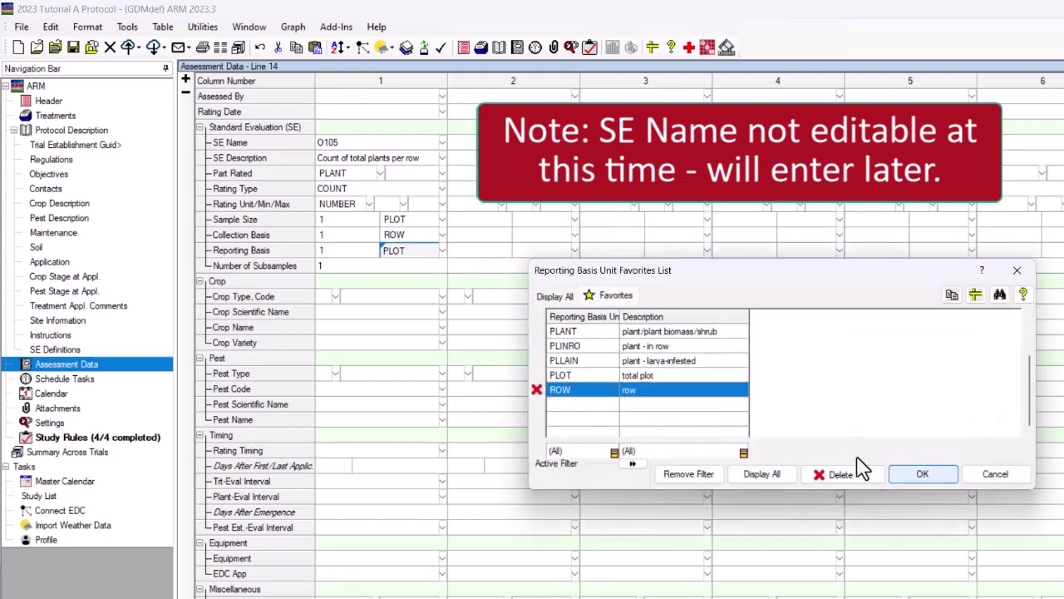
click(922, 474)
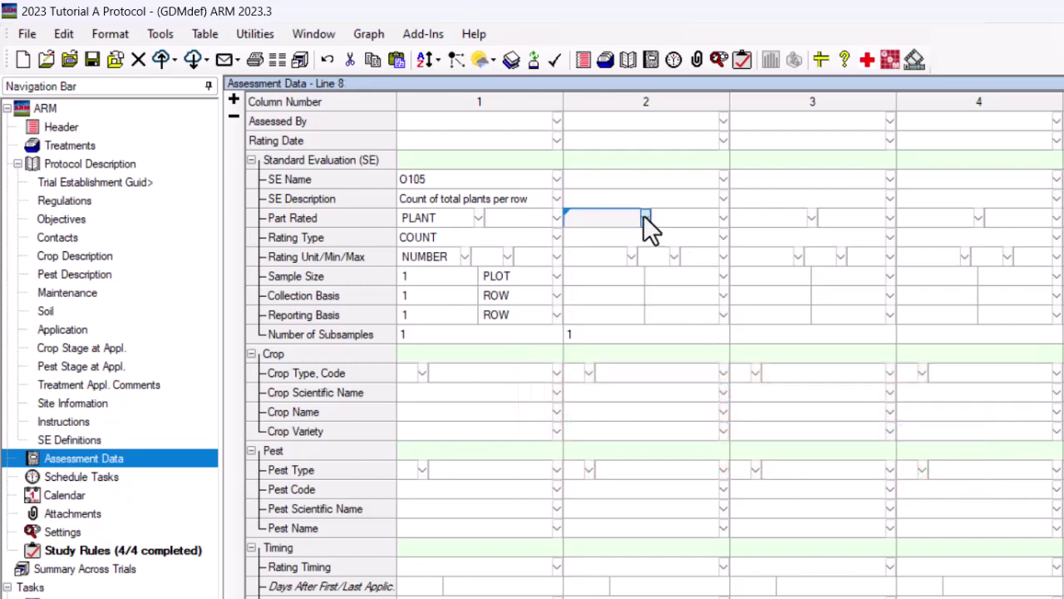
Set column 2's Part Rated to GRAIN and its Rating Type to WEIGHT.
click(645, 219)
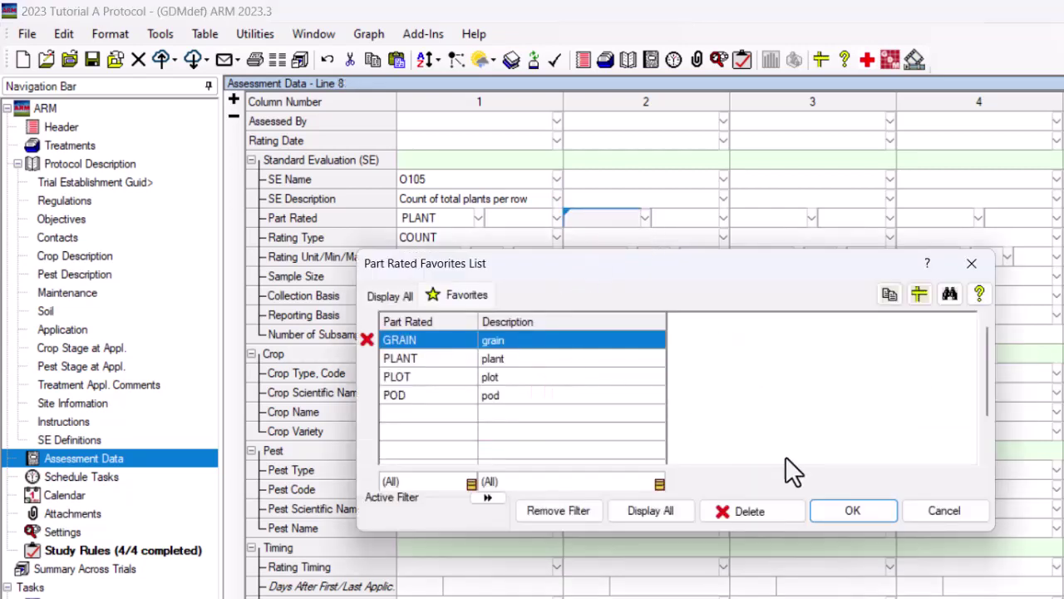
click(830, 510)
click(666, 236)
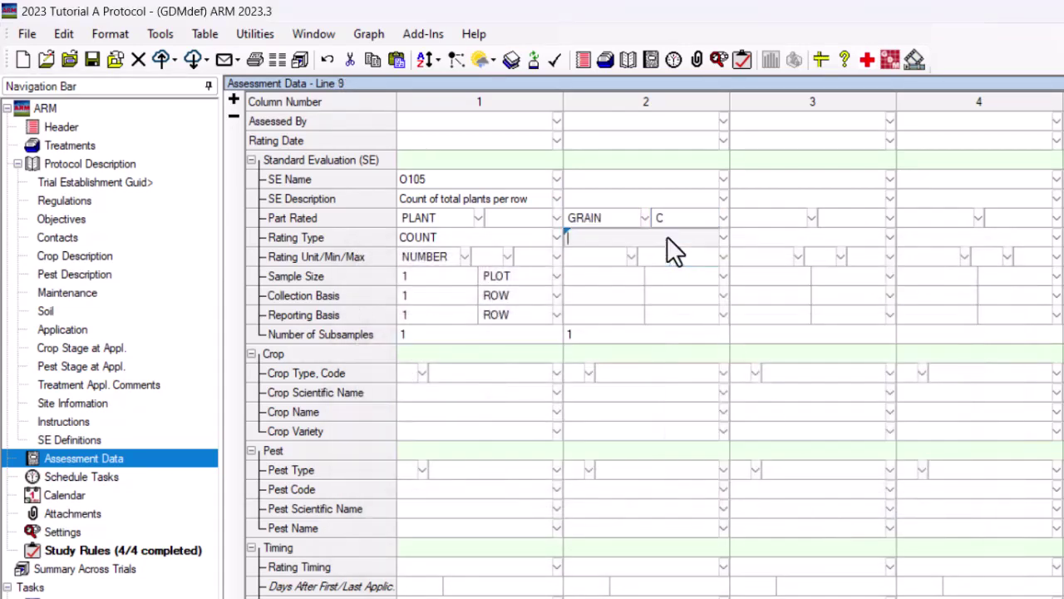
click(722, 237)
click(541, 390)
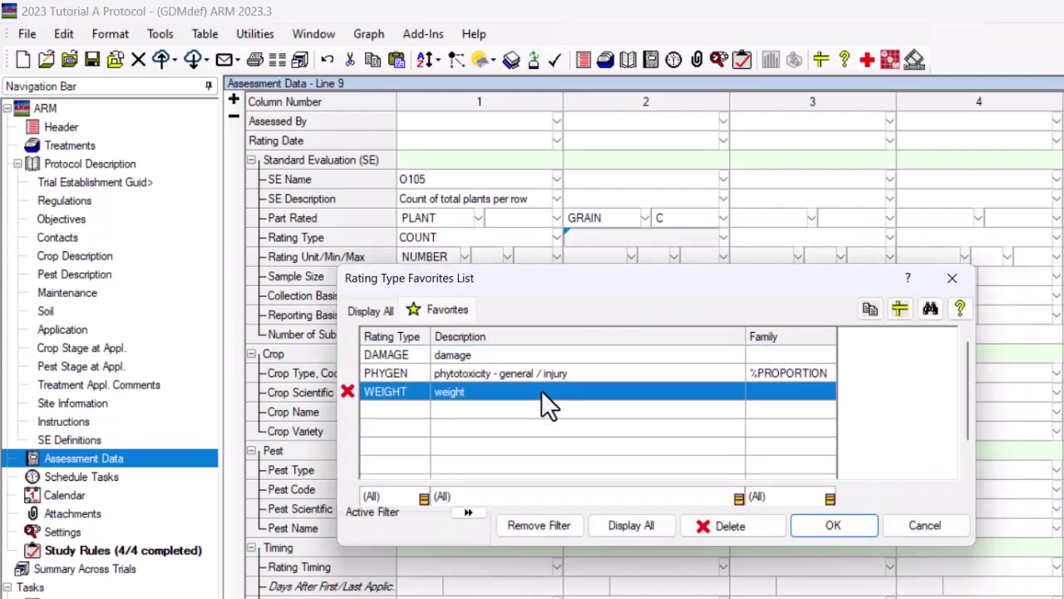
click(811, 524)
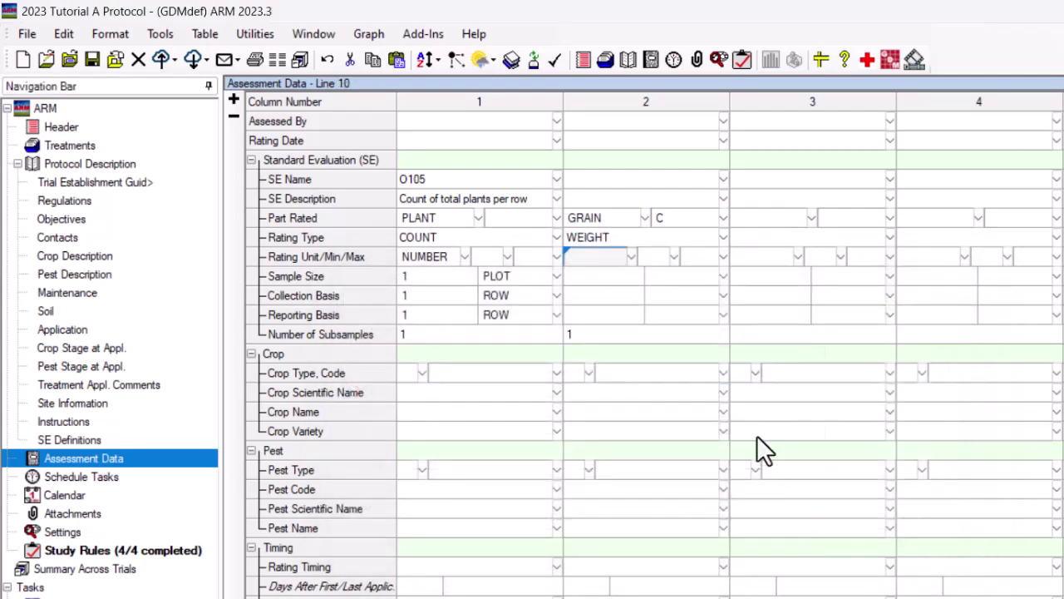
Set the rating unit of column 2 to lb/plot.
click(633, 256)
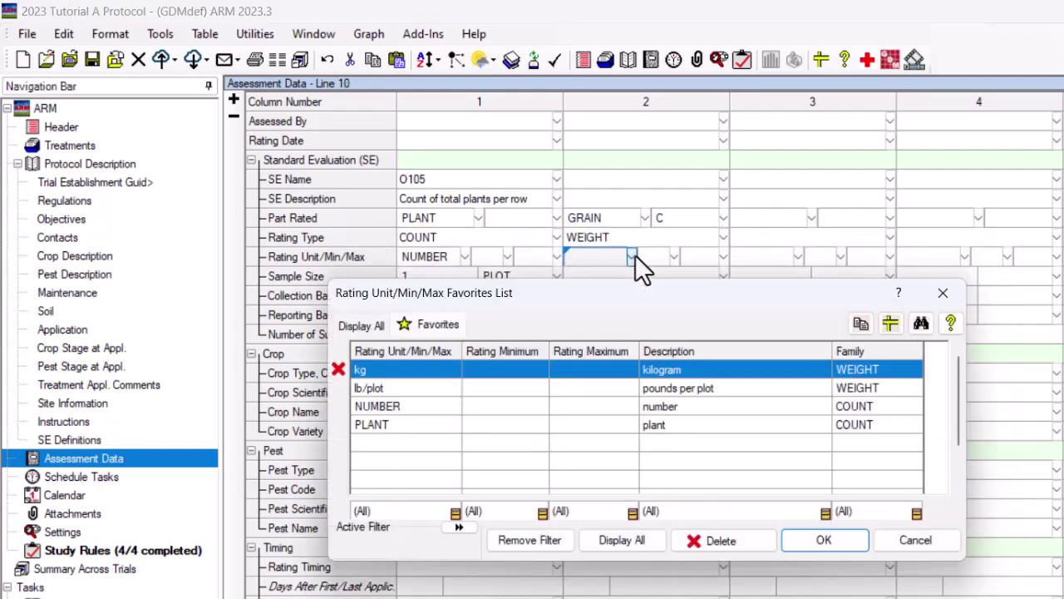
click(600, 387)
click(843, 538)
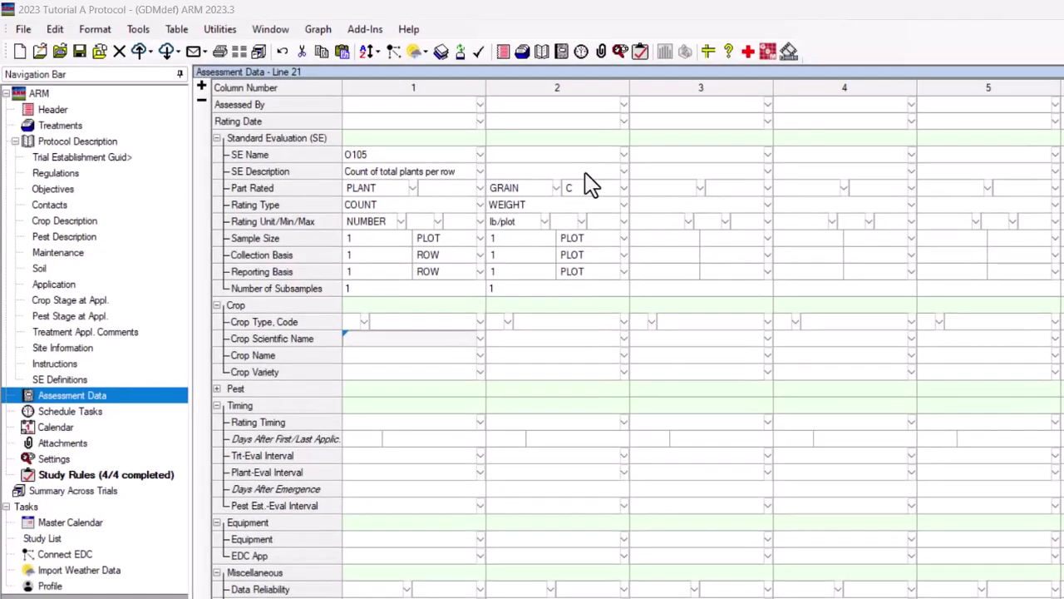
Start an SE export of assessment column 1 with the study rules included in the export file.
right_click(437, 160)
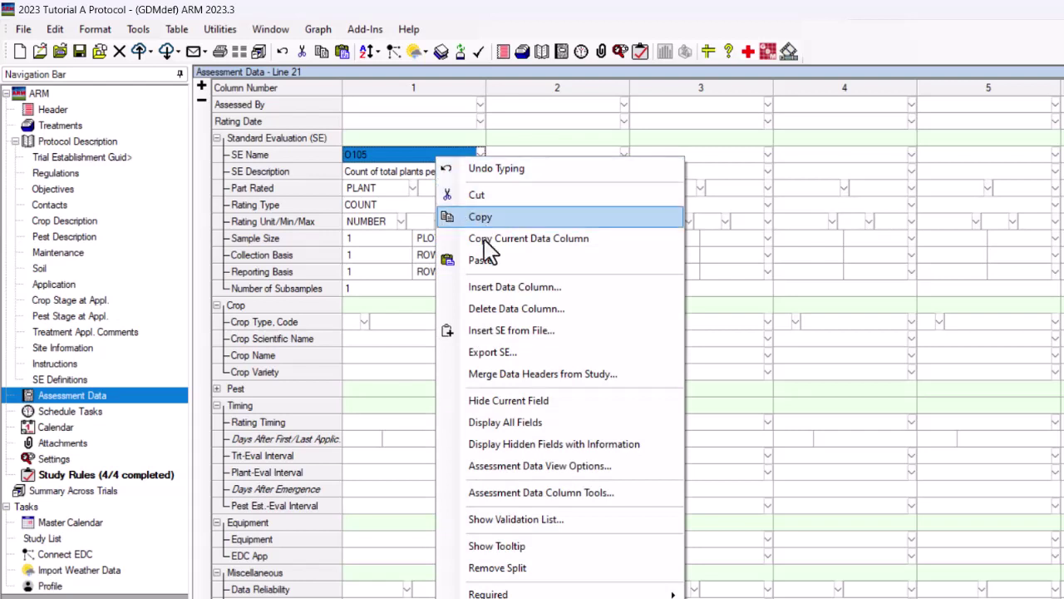
click(533, 352)
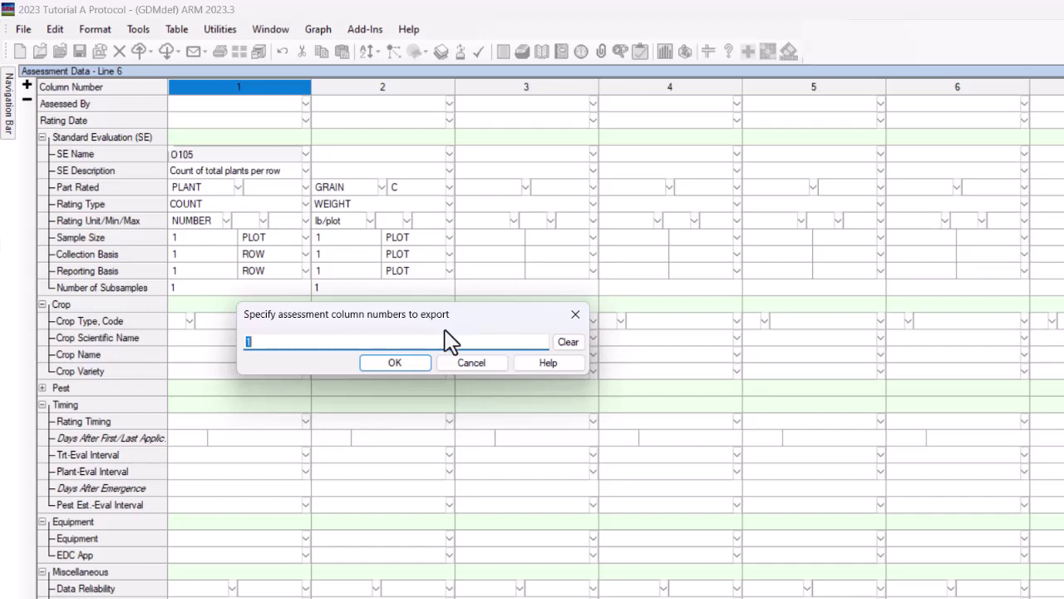
click(394, 363)
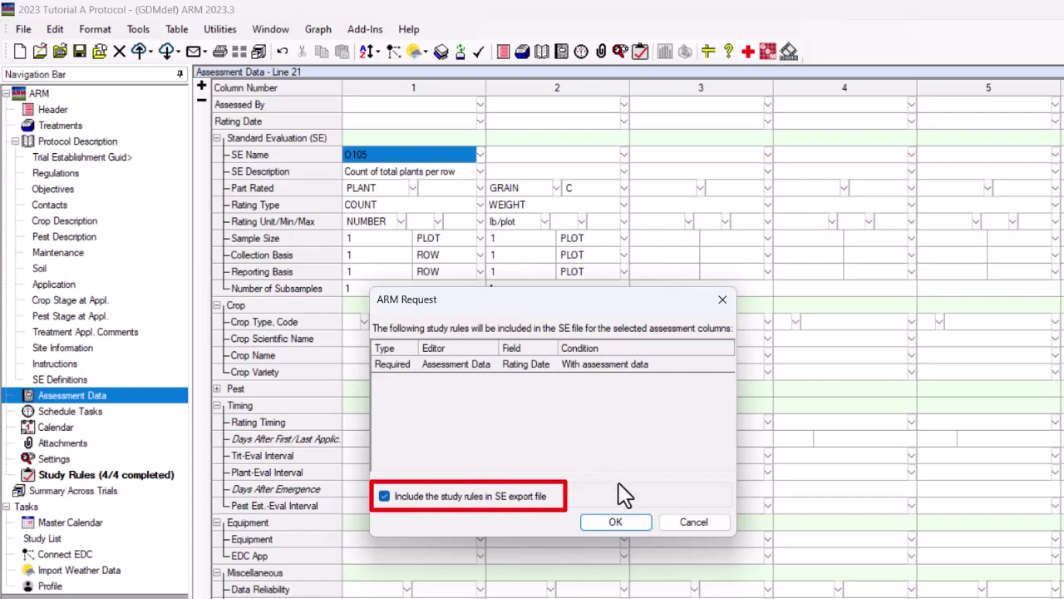
click(638, 524)
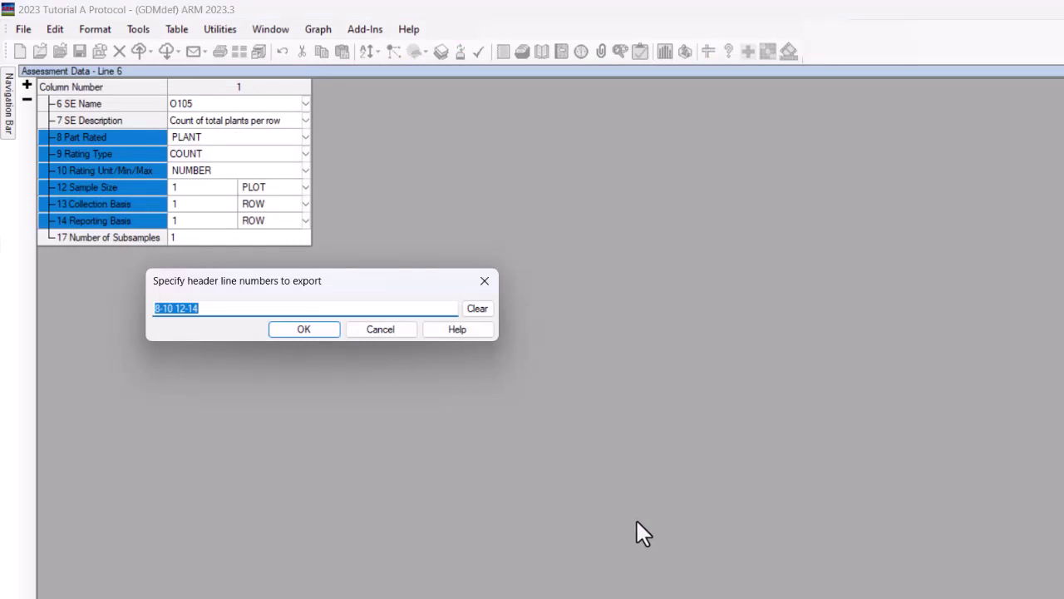
Clear the preselected header lines and choose lines 8-10 and 12-14, Part Rated through Reporting Basis, for the export.
click(477, 310)
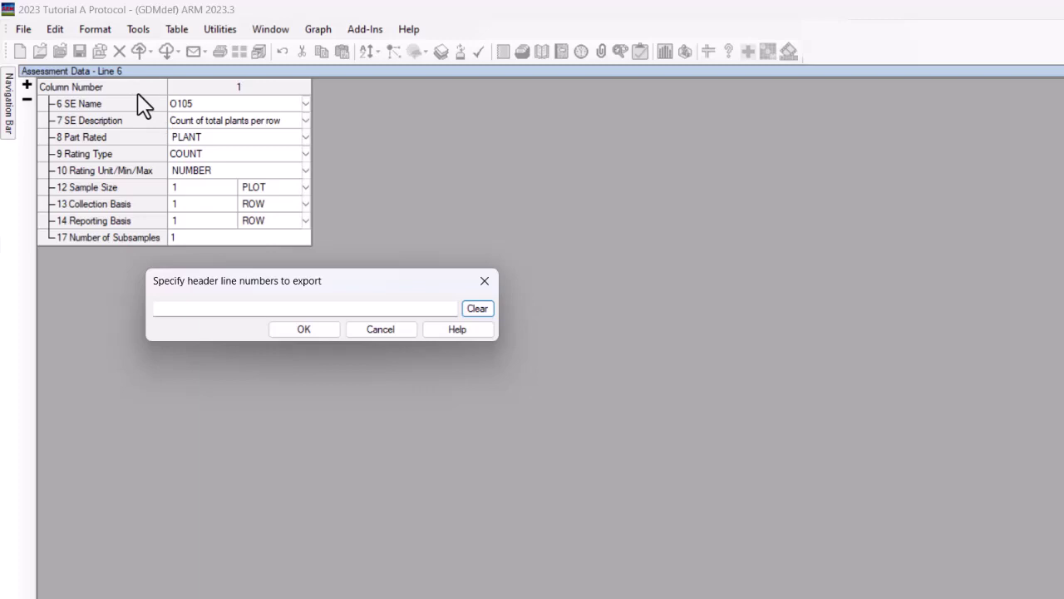
click(116, 138)
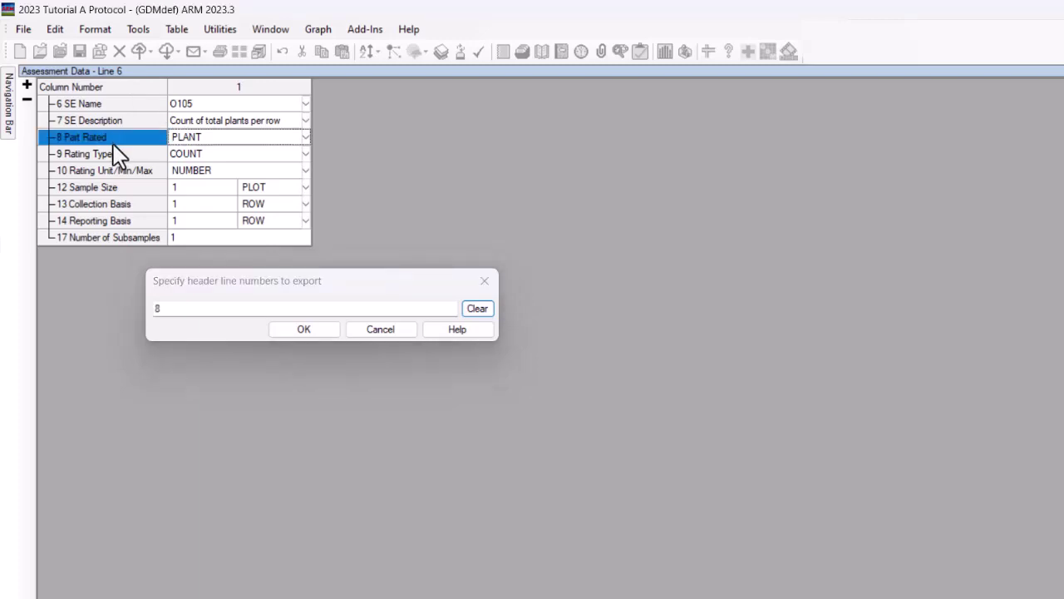
click(114, 157)
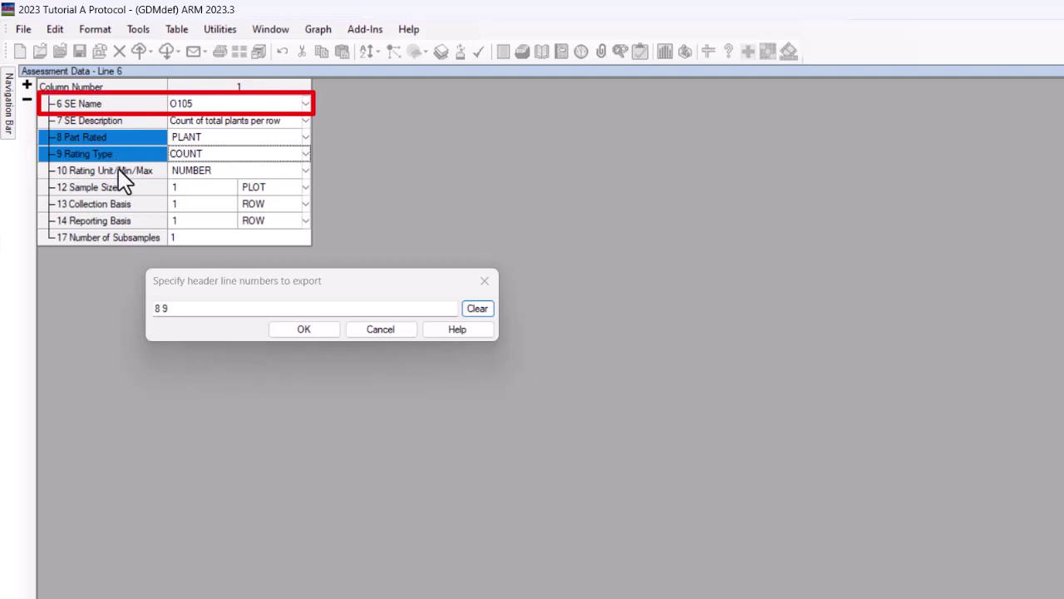
click(118, 171)
click(124, 188)
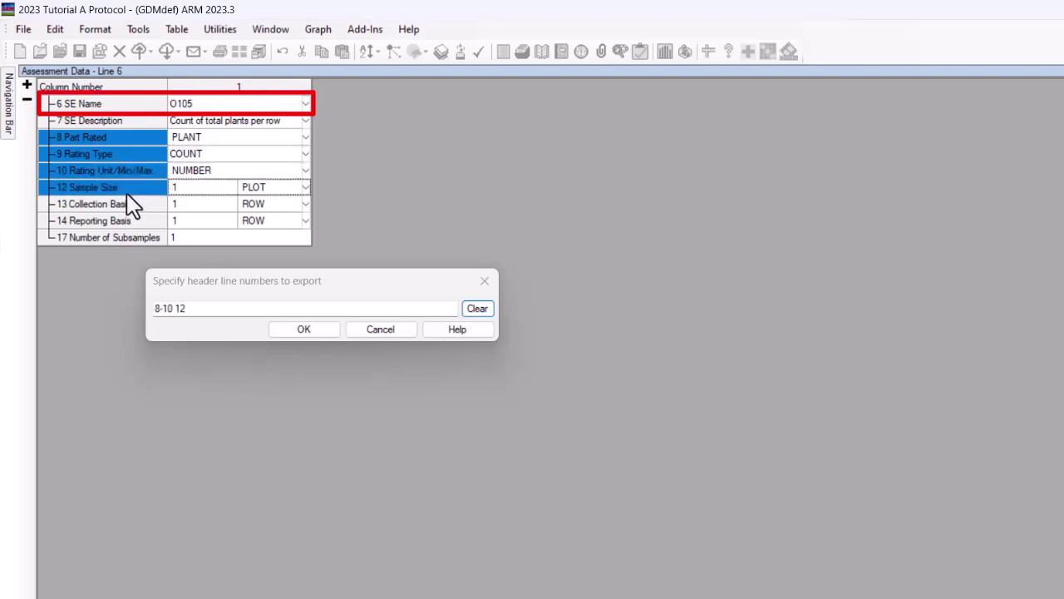
click(132, 204)
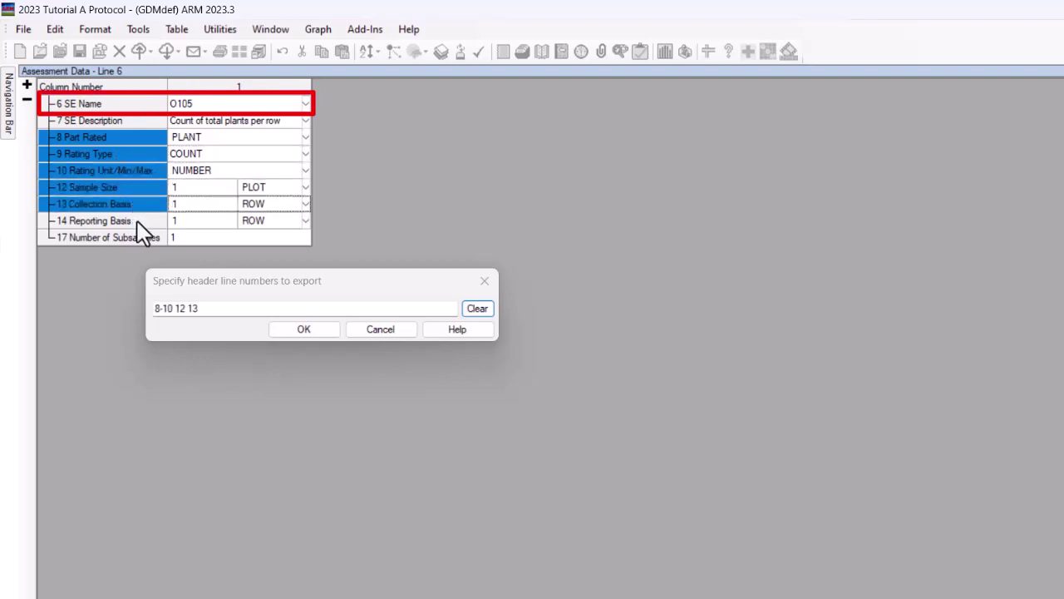
click(143, 222)
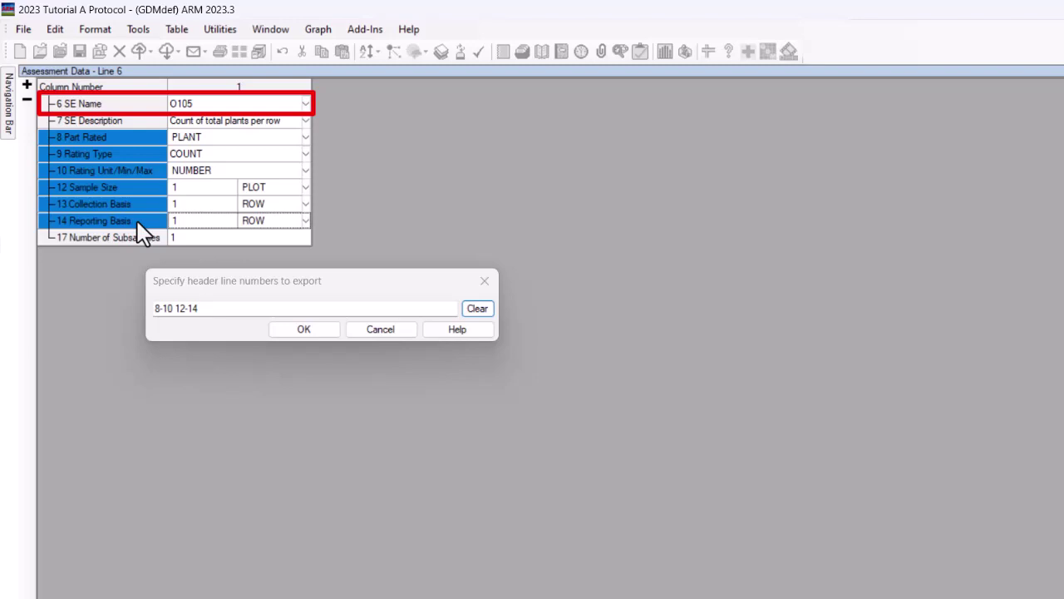
click(322, 332)
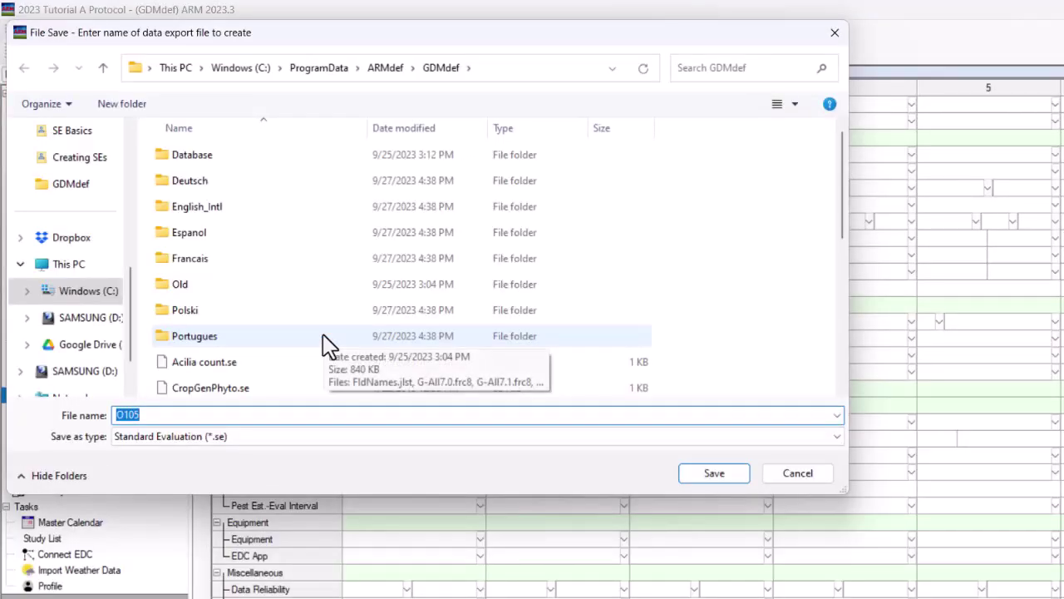
Save the SE export file as "Plant Count" in the GDMdef folder, accepting "Count of total plants per row" as its description.
click(148, 414)
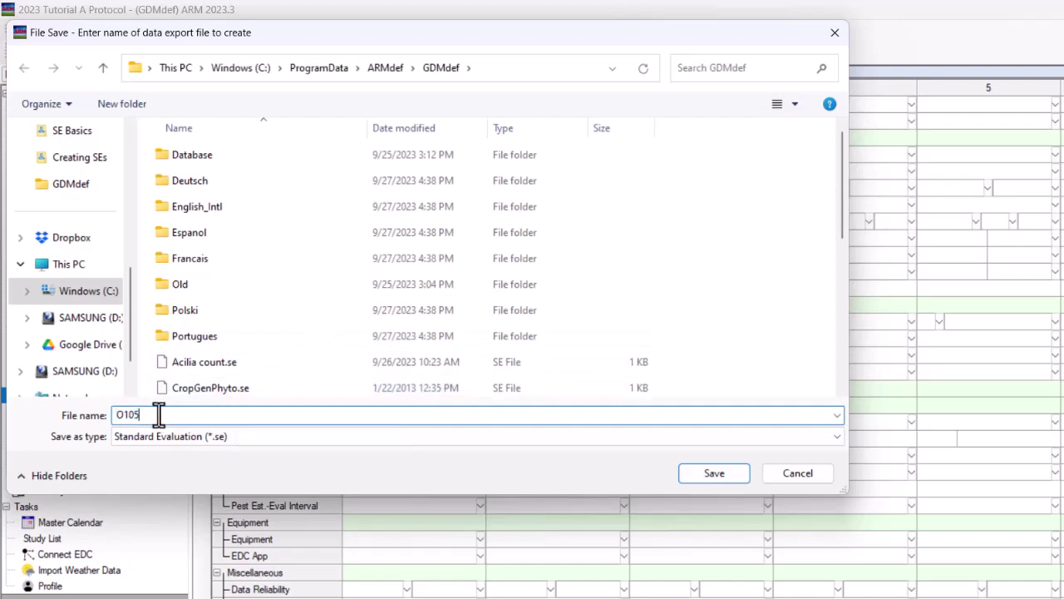
key(BackSpace)
key(BackSpace)
key(BackSpace)
key(BackSpace)
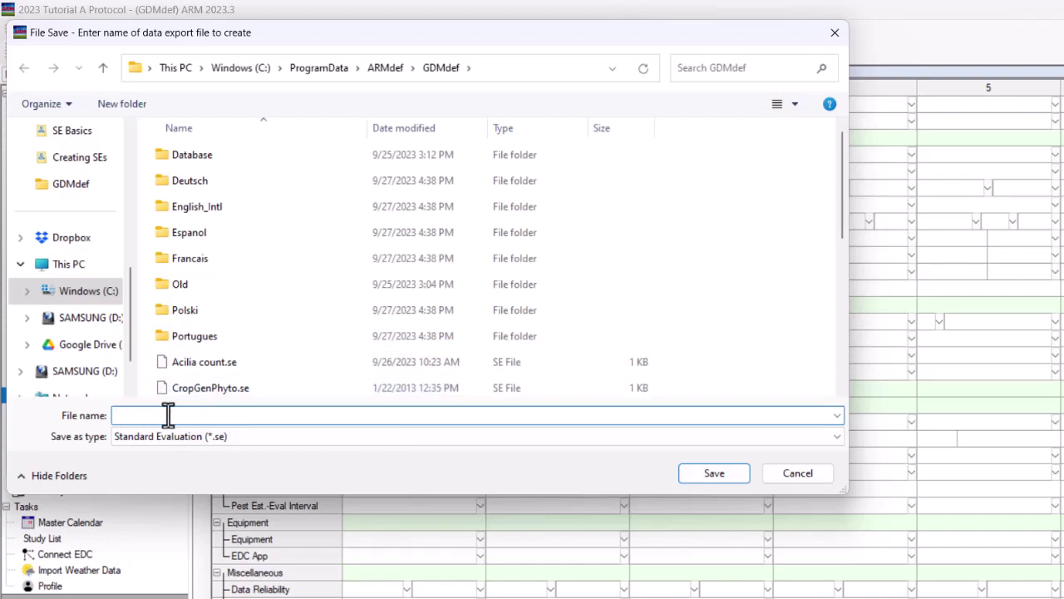
text(Plan)
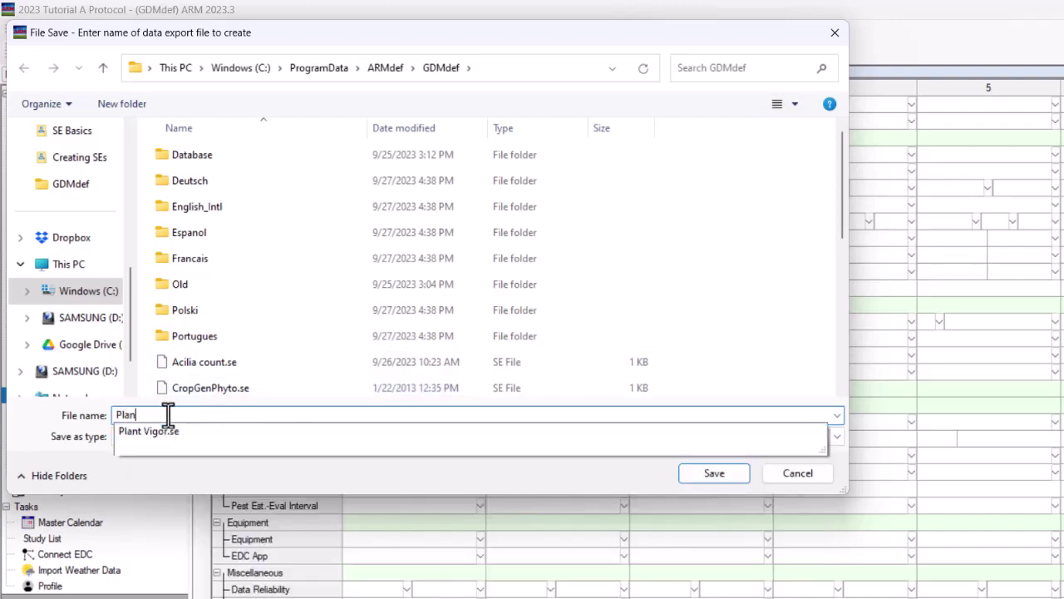
text(t Count)
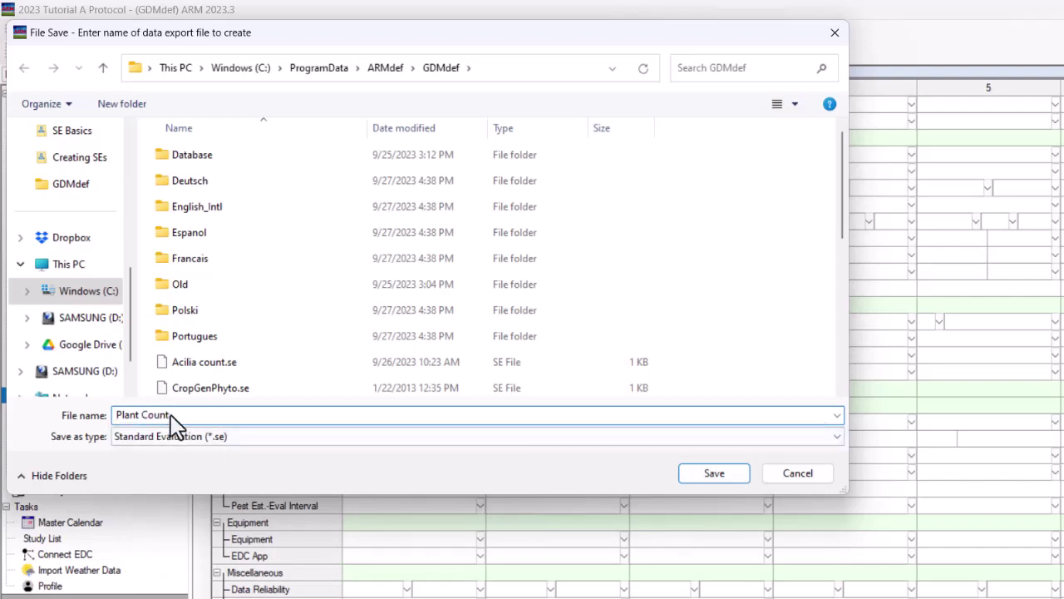
click(706, 475)
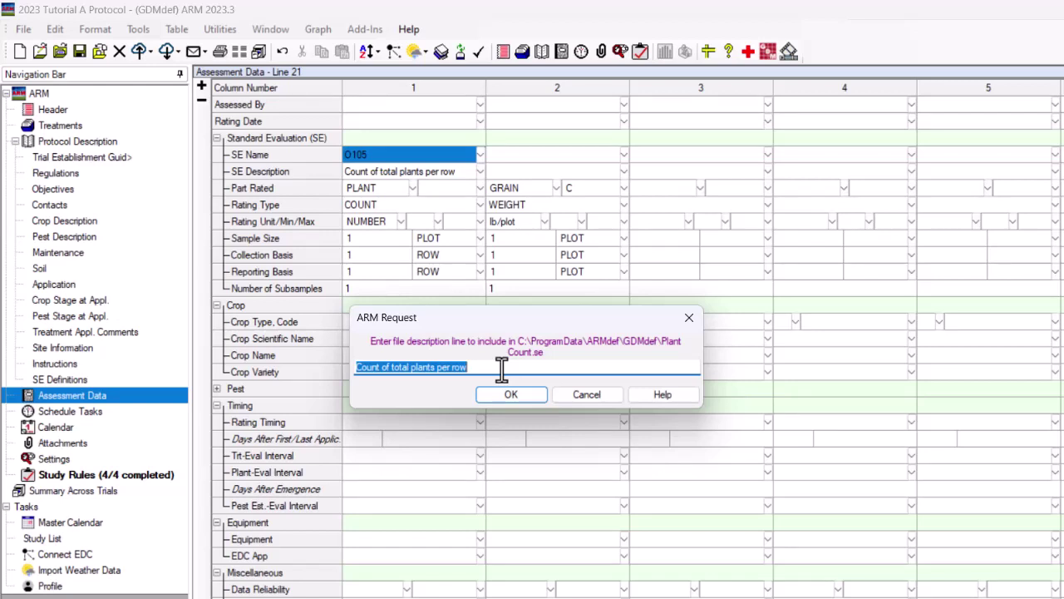
click(534, 403)
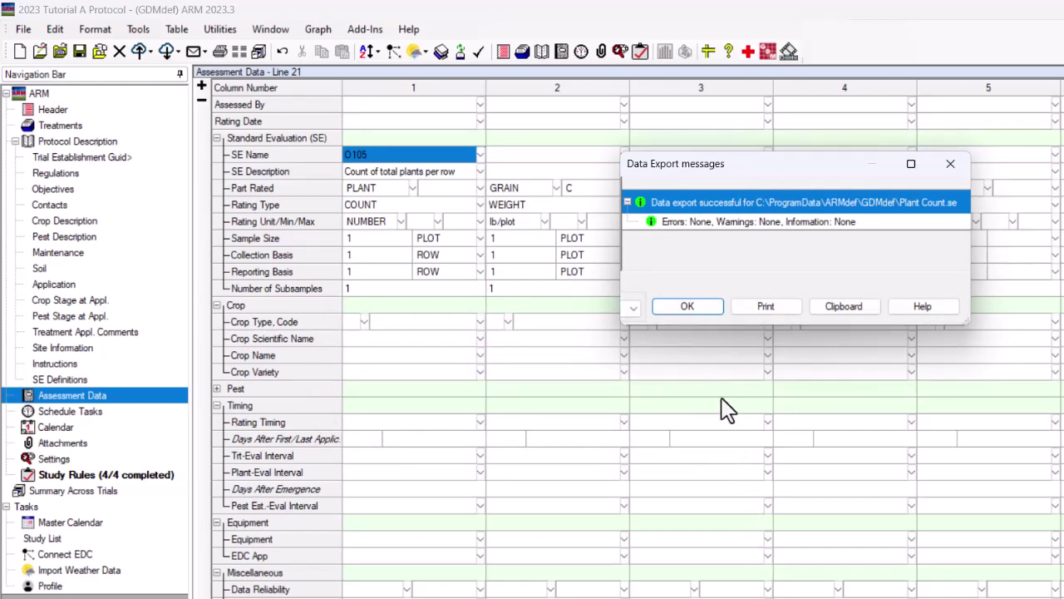
click(707, 308)
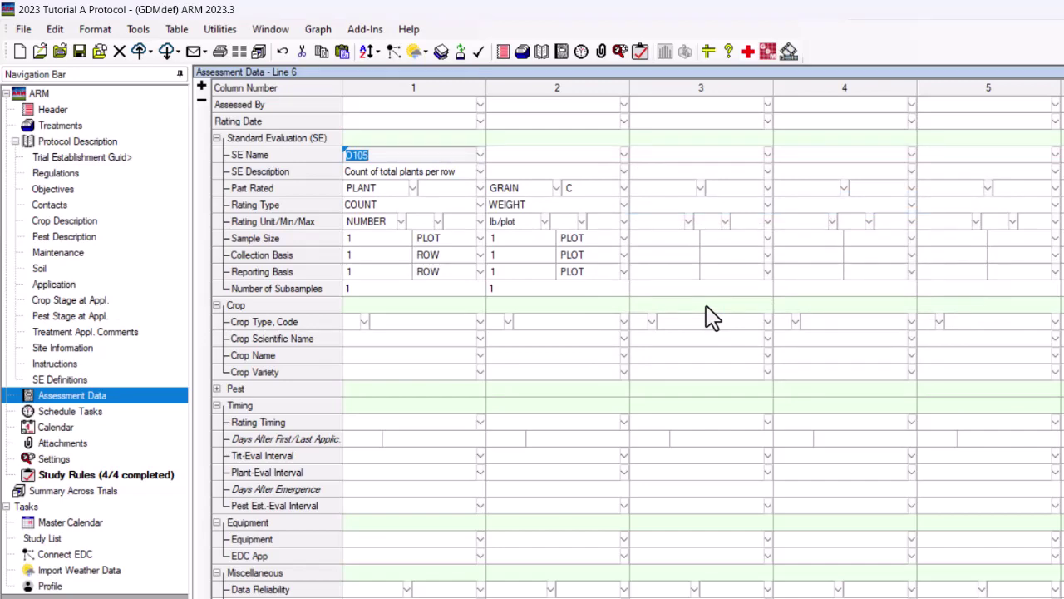
Insert the Plant Count standard evaluation into assessment column 3 from the SE Name list.
click(765, 157)
click(768, 154)
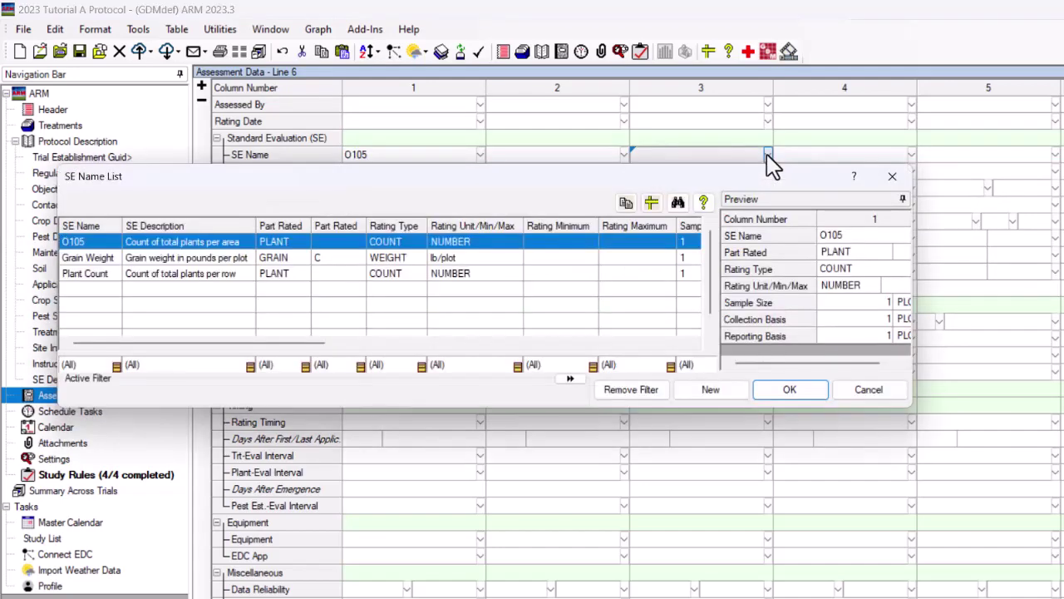
click(232, 276)
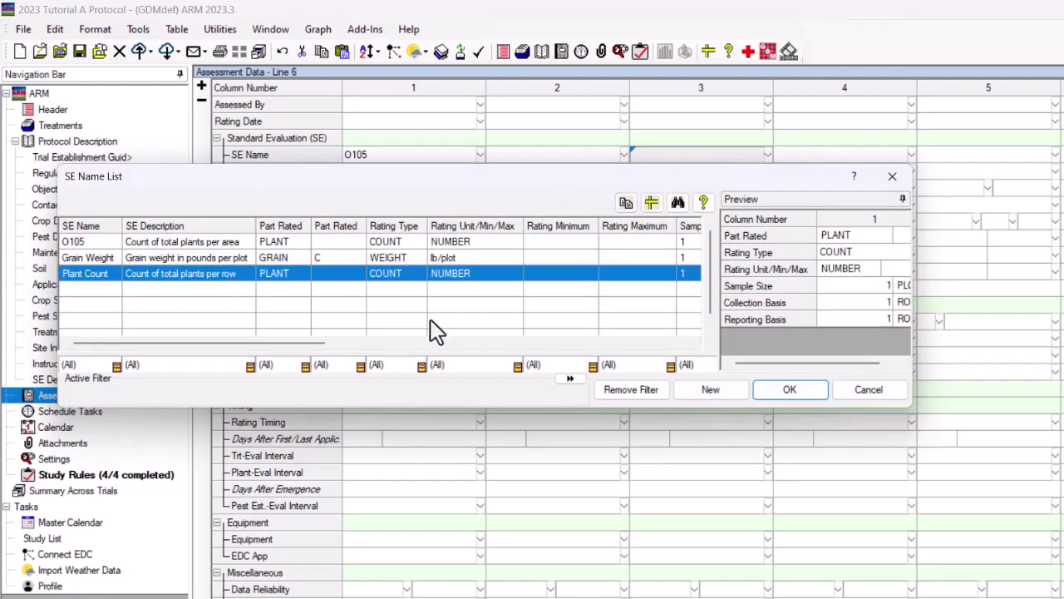
click(773, 403)
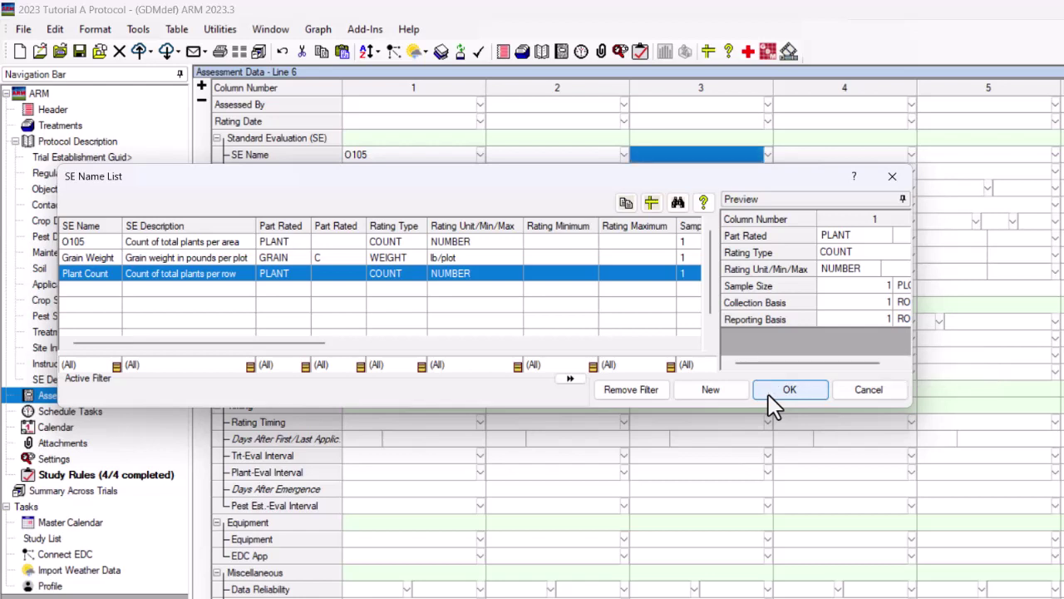